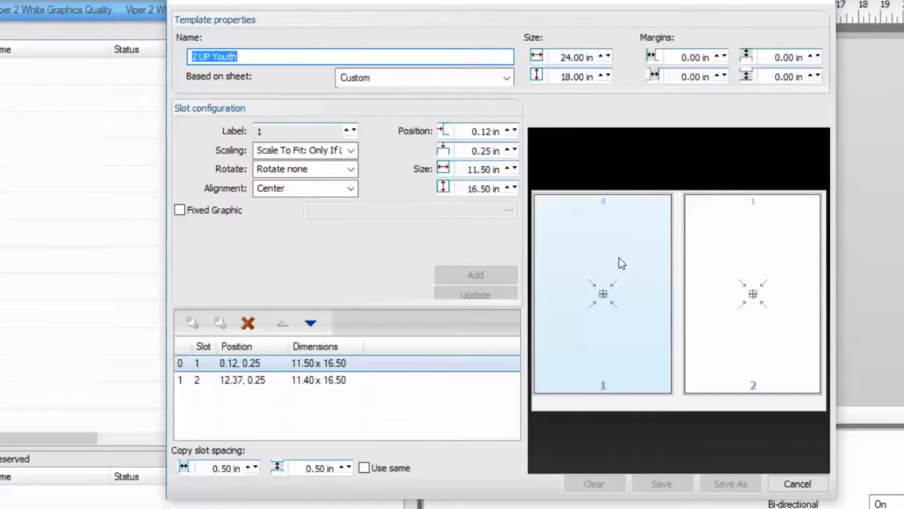
Step: Set the first slot's size to 10.5 in wide by 13 in high and update it in the 2 UP Youth template
left_click(466, 171)
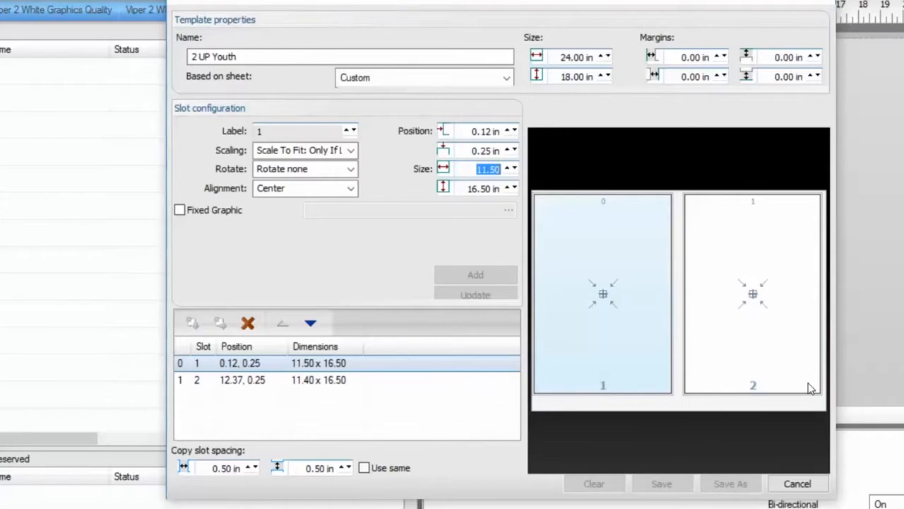
type("10.5")
key("Tab")
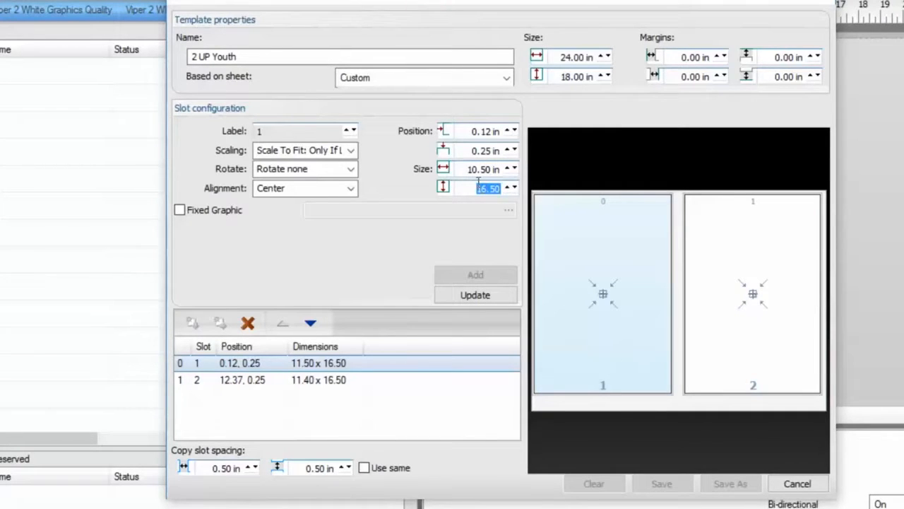
type("13")
key("Tab")
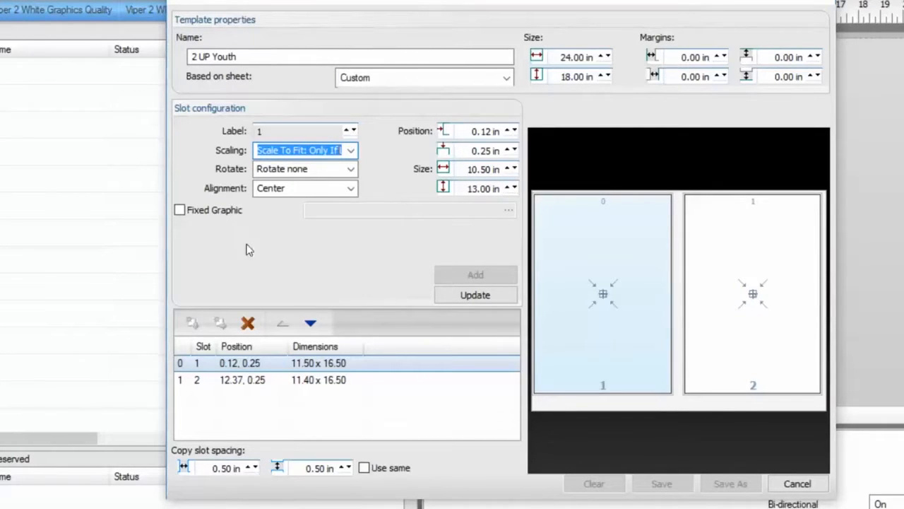
left_click(469, 295)
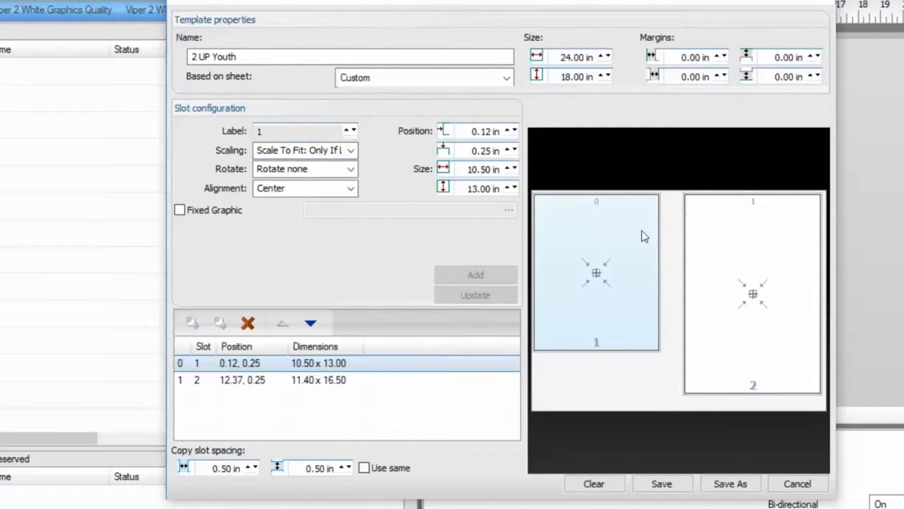
Step: Resize the second slot to 10.5 in wide by 13 in high and update it
left_click(727, 241)
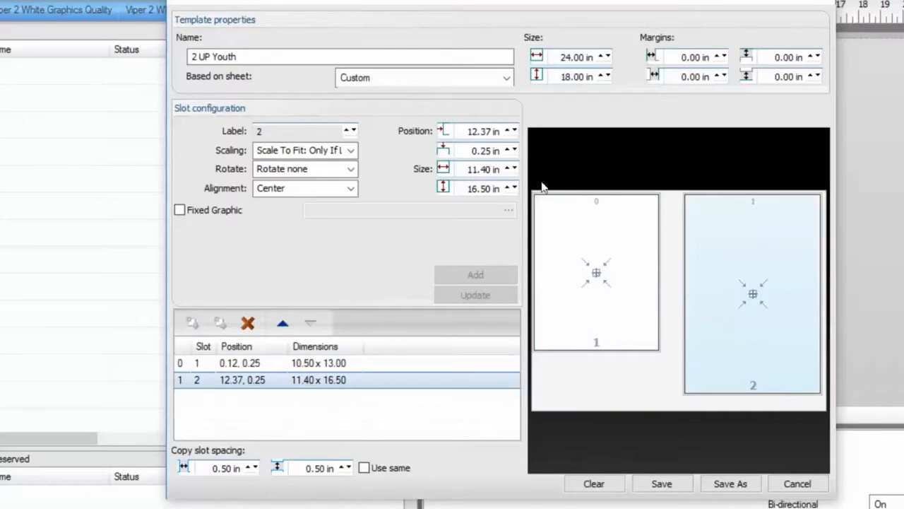
double_click(460, 170)
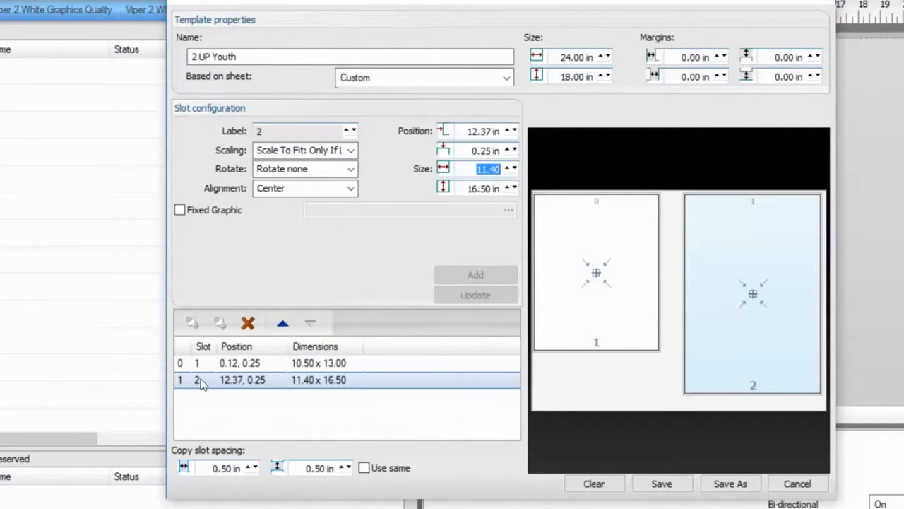
type("10.5")
key("Tab")
type("1")
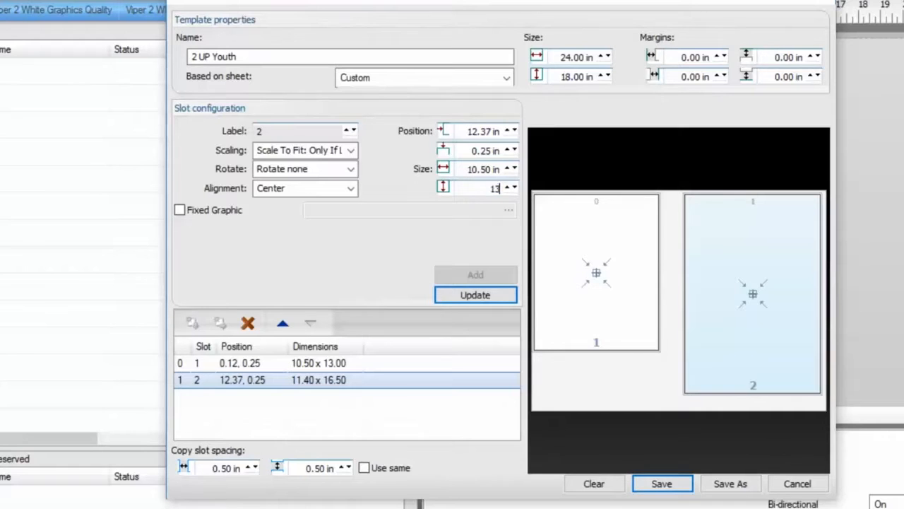
key("Tab")
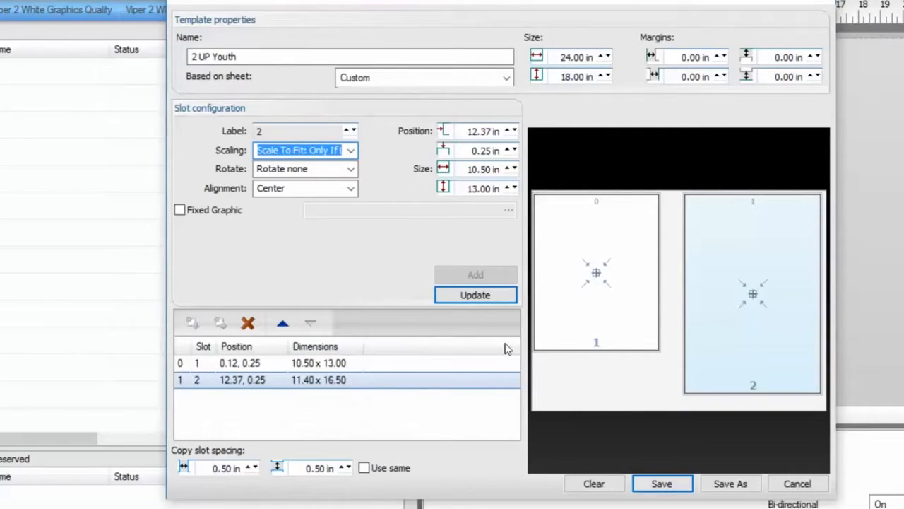
left_click(510, 295)
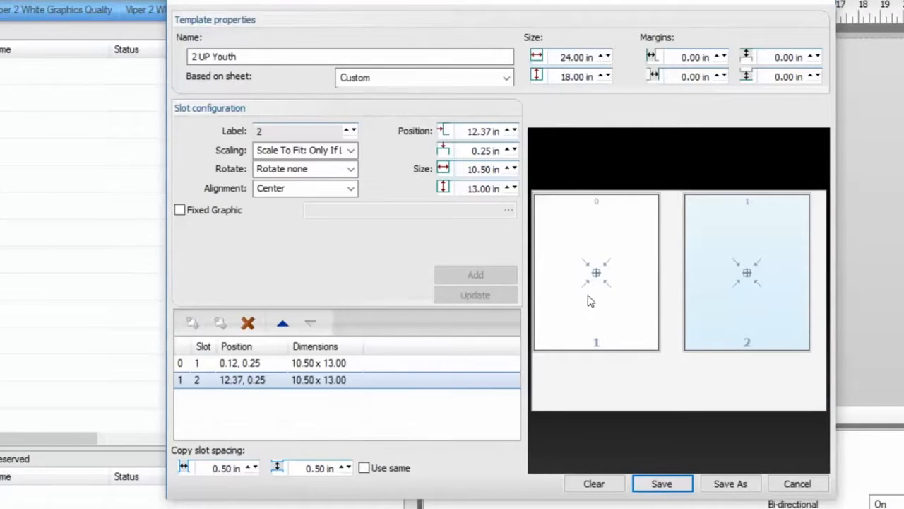
Step: Reposition the first slot to 0.5 in horizontally and 4 in vertically, and update it
left_click(583, 225)
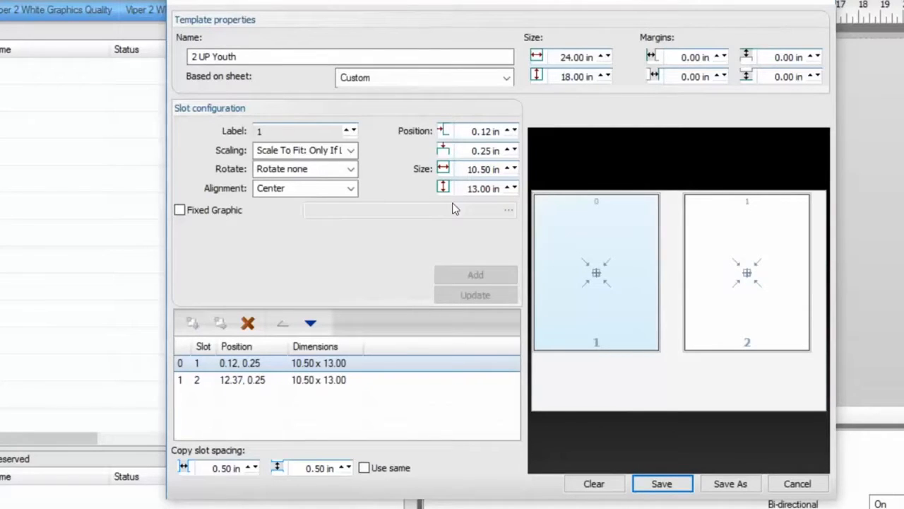
left_click_drag(475, 151, 515, 156)
type("4")
left_click_drag(464, 130, 501, 131)
type(".5")
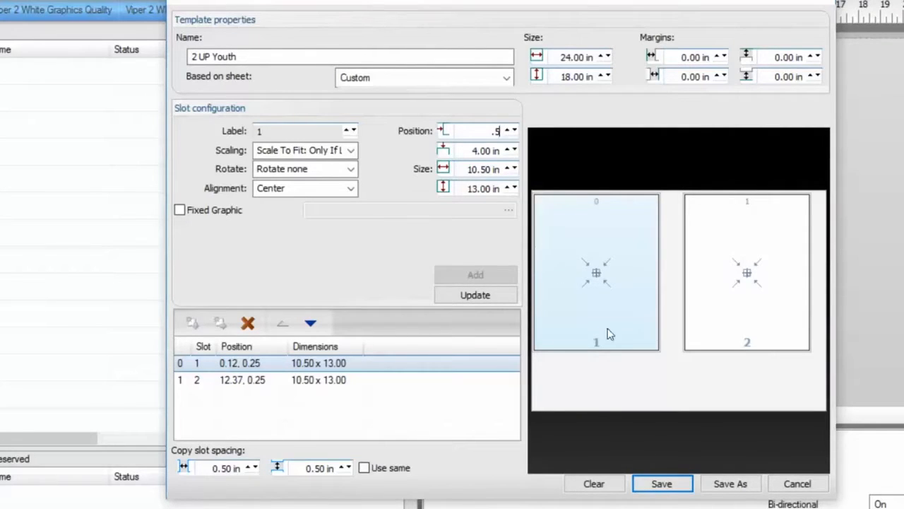
left_click(492, 289)
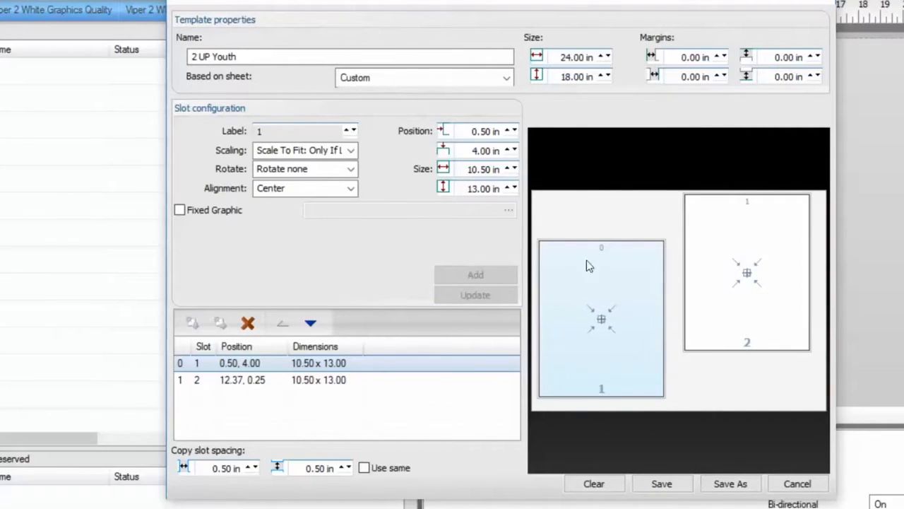
Step: Set the second slot's vertical position to 4 in and update it
left_click(721, 235)
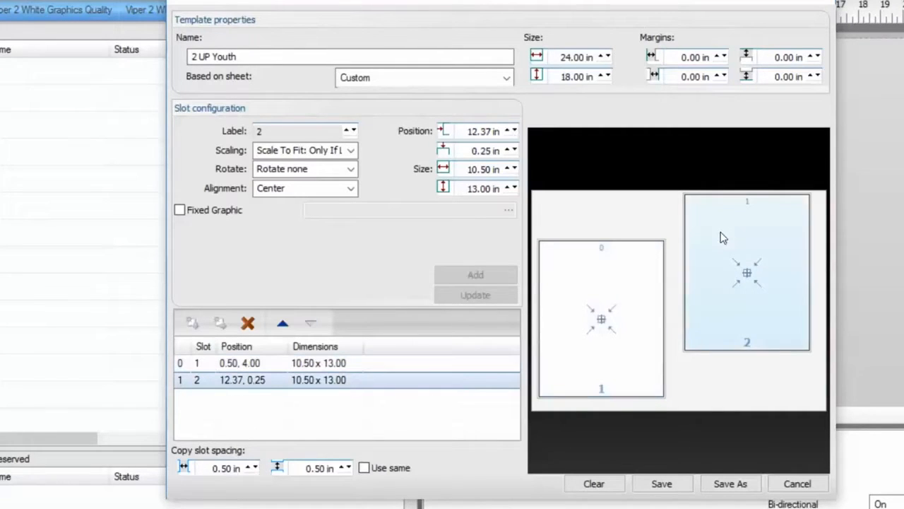
double_click(469, 150)
type("4")
key("Tab")
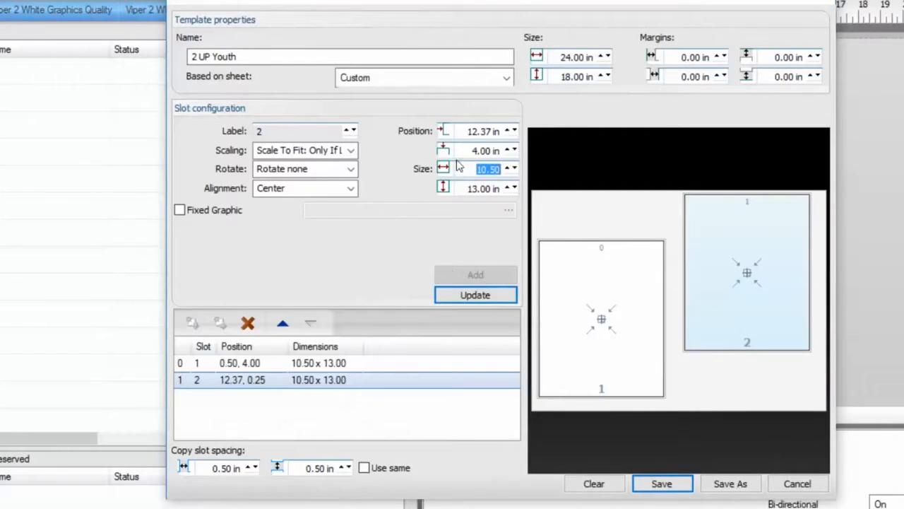
left_click(474, 298)
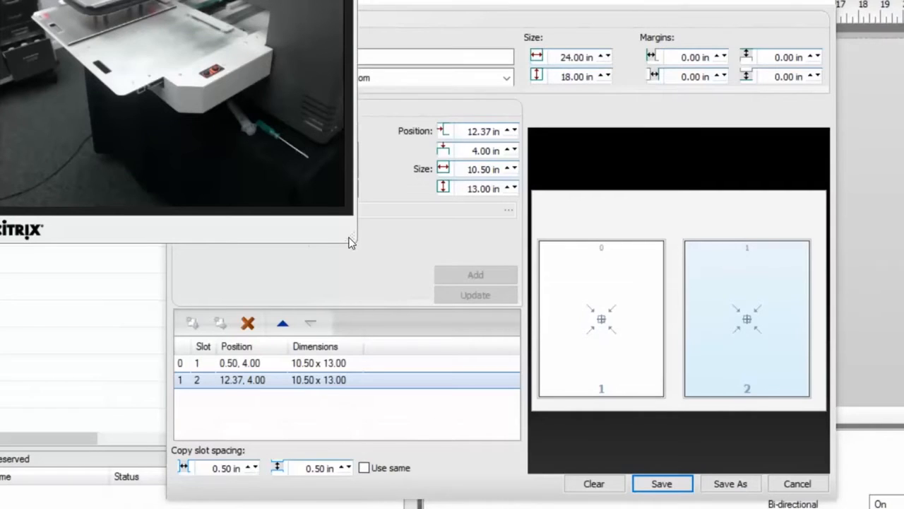
left_click_drag(351, 240, 903, 508)
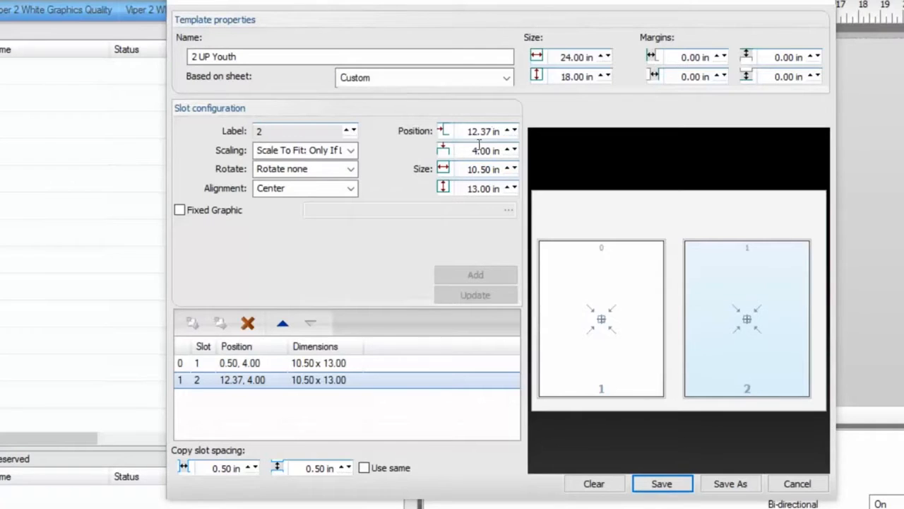
Step: Set the second slot's horizontal position to 12.75 in, update it and save the 2 UP Youth template
left_click_drag(470, 132, 503, 132)
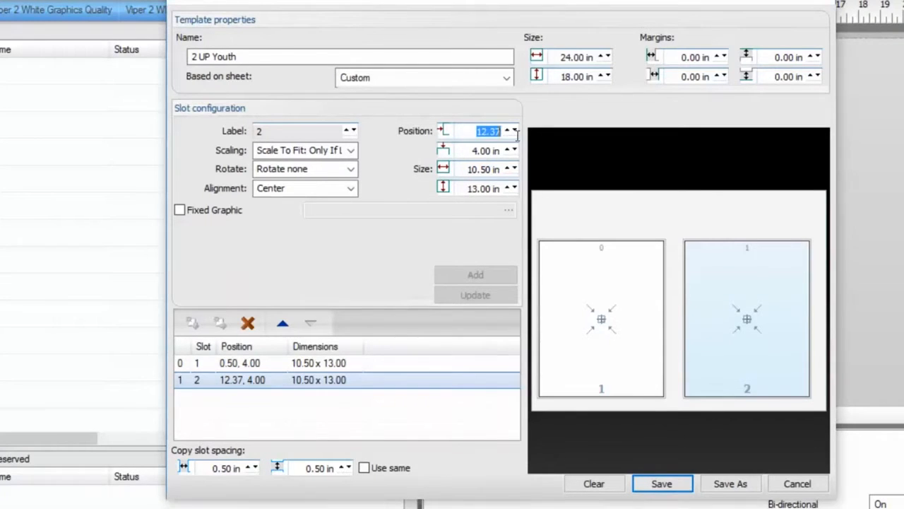
type("12.75")
key("Tab")
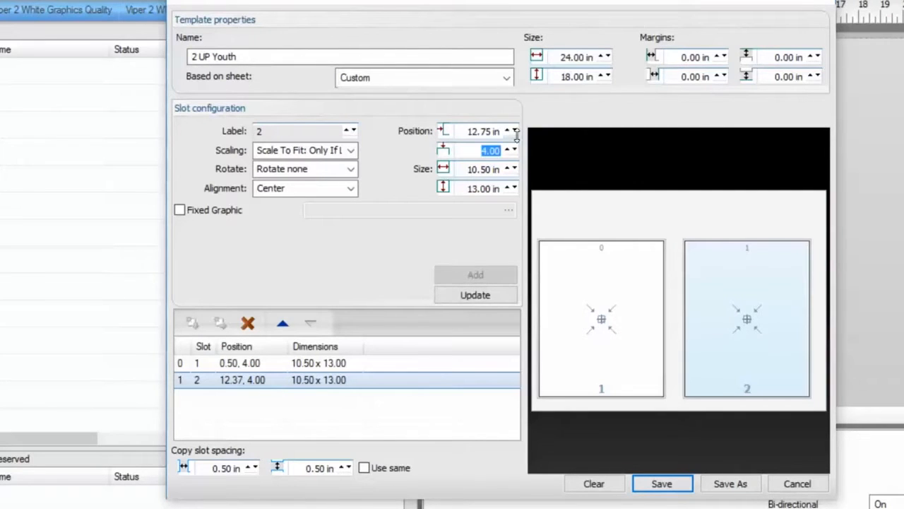
left_click(484, 296)
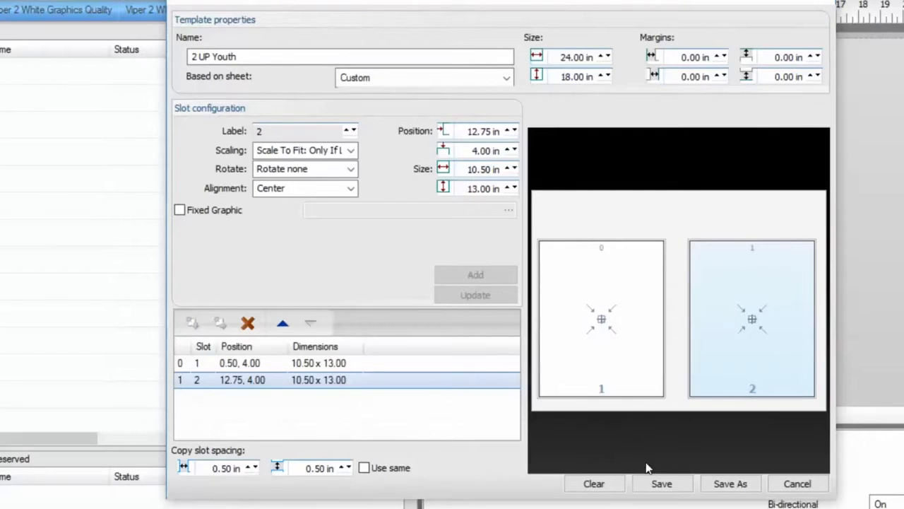
left_click(651, 480)
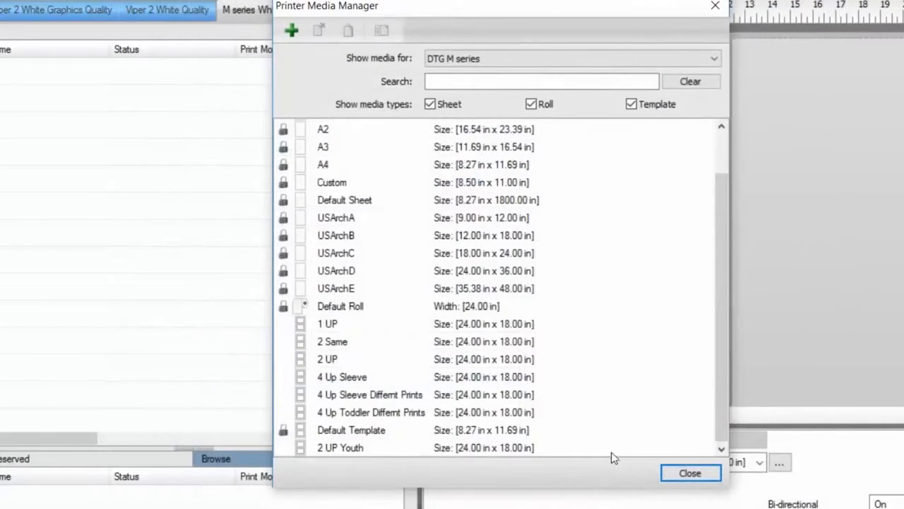
Step: Reopen the 2 UP Youth template for editing and change its name to "2 UP Youth Same"
left_click(351, 450)
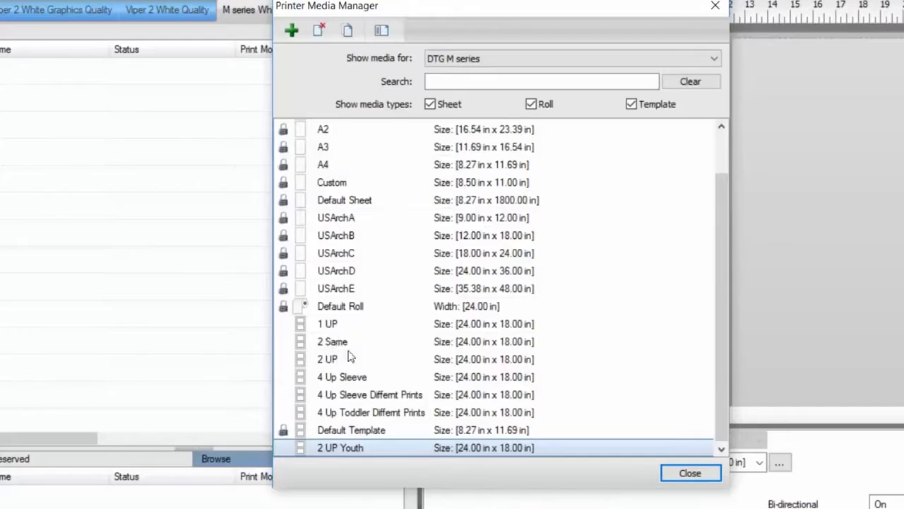
double_click(343, 447)
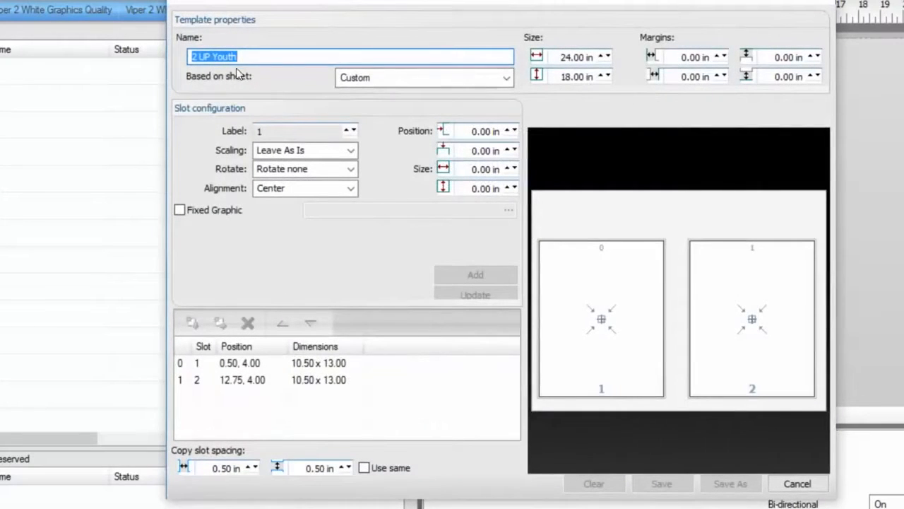
left_click(258, 57)
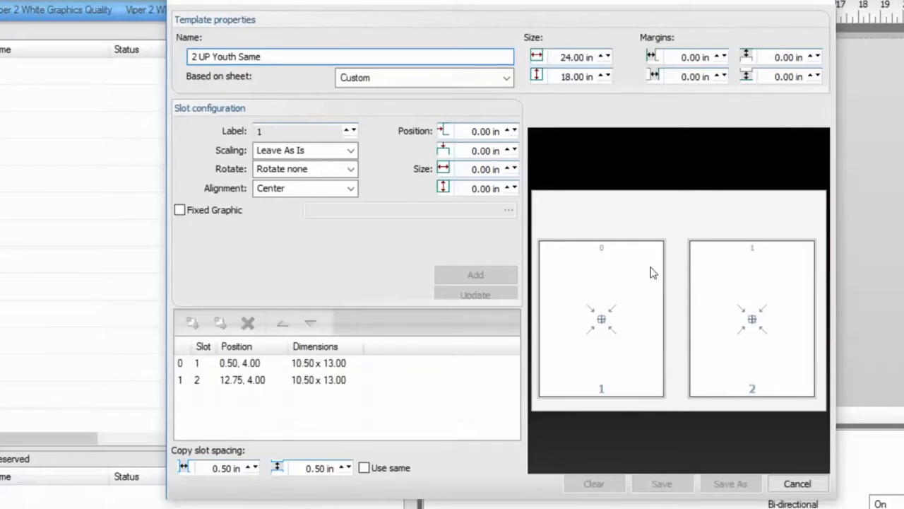
Step: Relabel the second slot as 1, save the result as a separate template and close the media manager
left_click(743, 276)
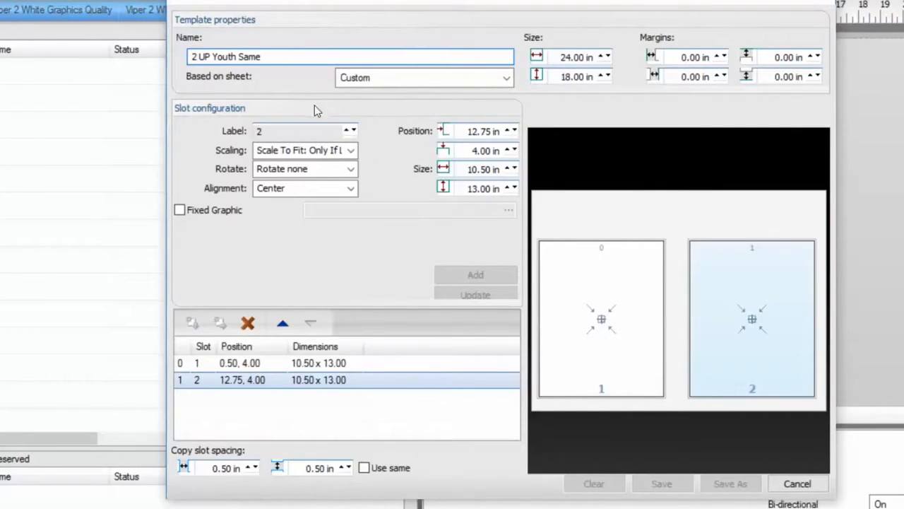
left_click(353, 133)
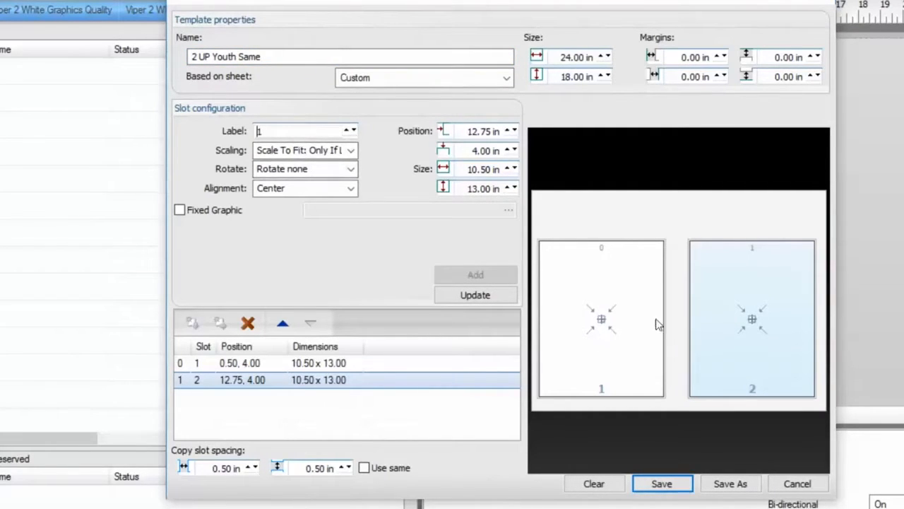
left_click(441, 297)
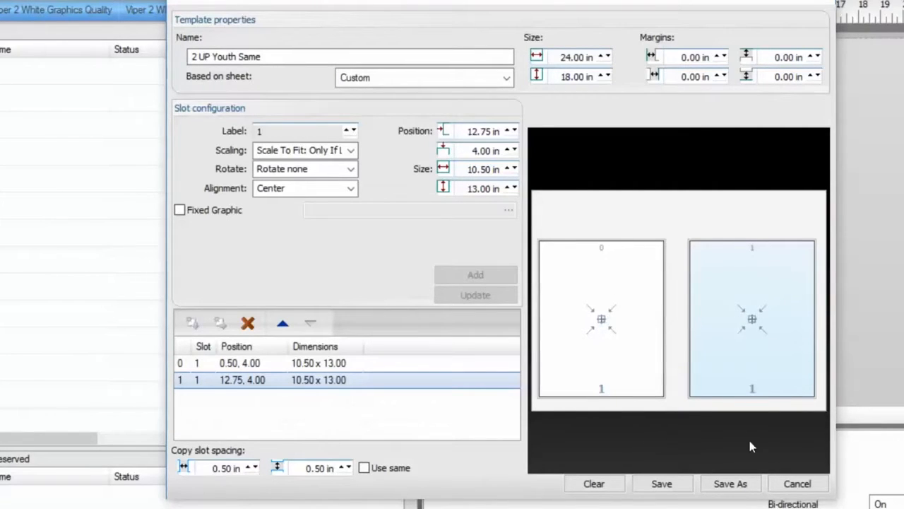
left_click(730, 484)
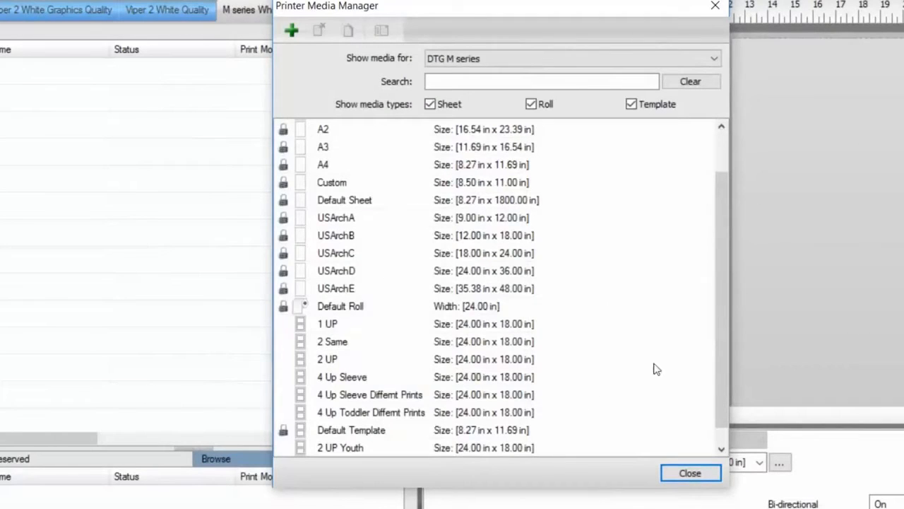
left_click_drag(720, 321, 719, 338)
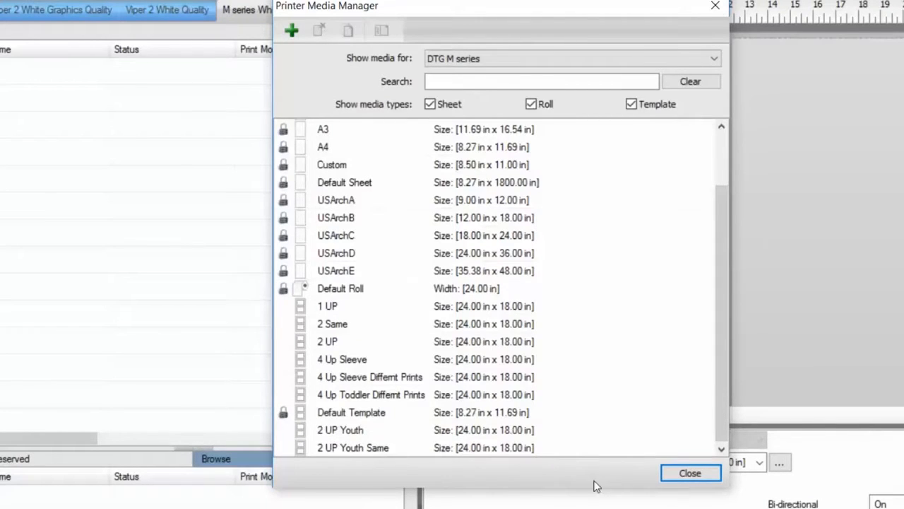
left_click(689, 473)
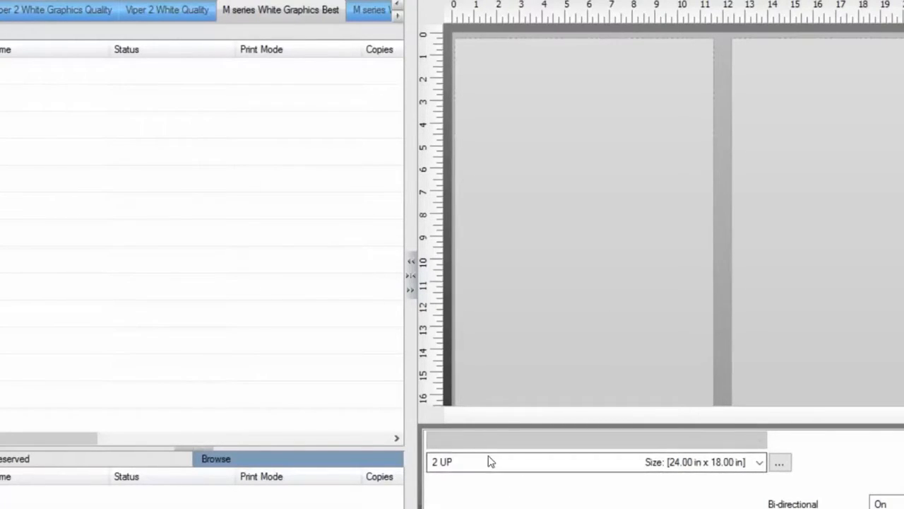
Step: Switch to the M series White Graphics Fast queue and open its list of available media
left_click(398, 16)
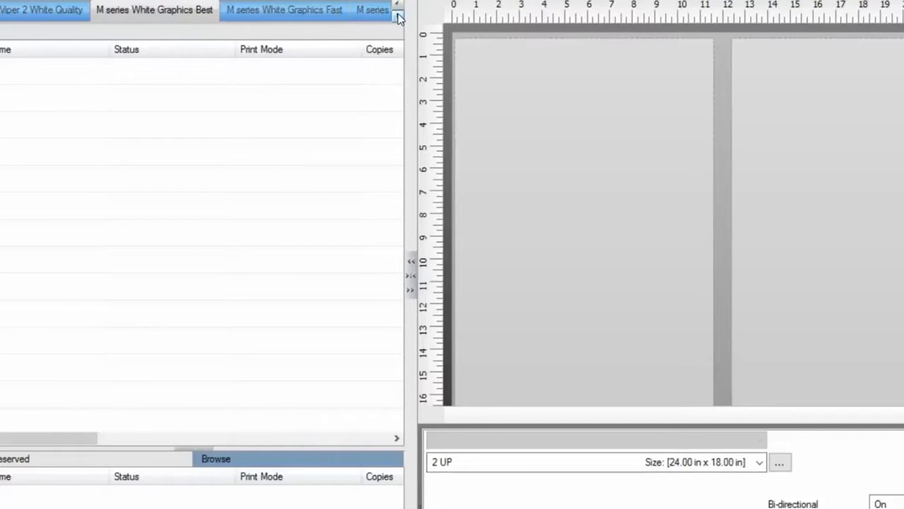
left_click(335, 17)
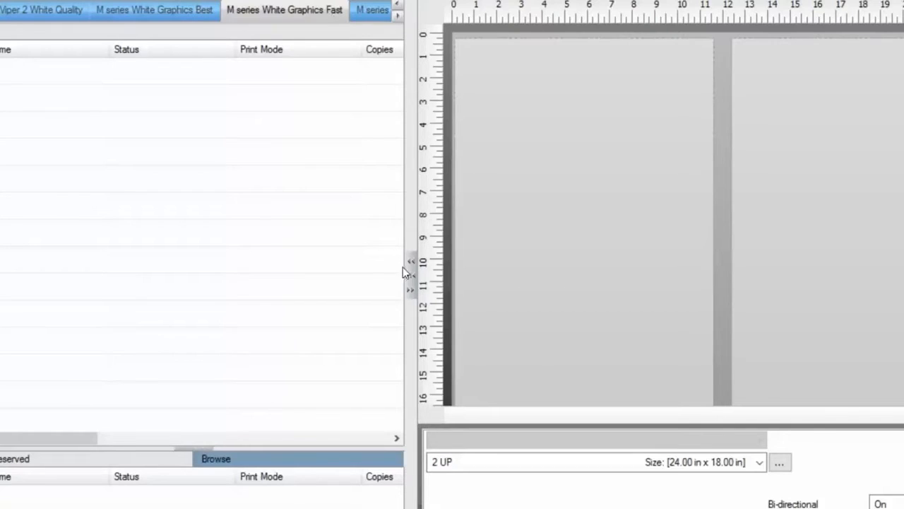
left_click(465, 461)
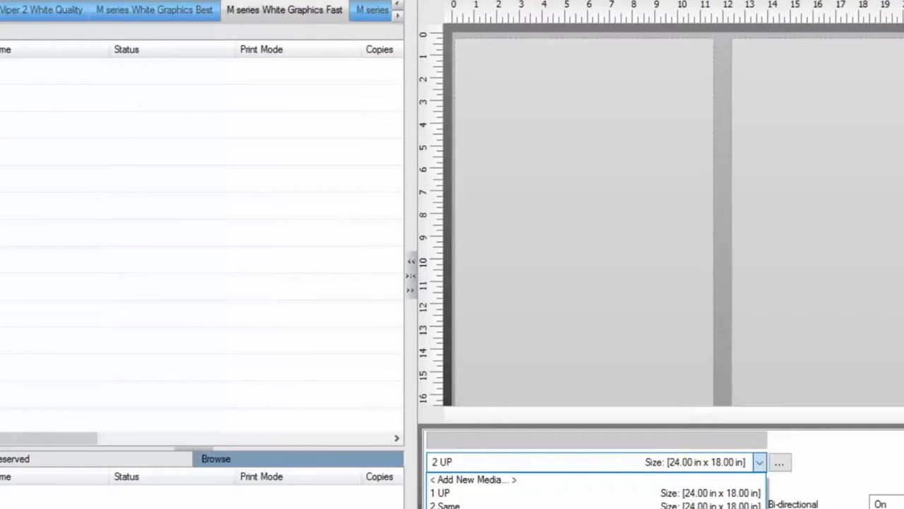
left_click(452, 508)
Step: Switch to Photoshop and create a new document 1 inch wide and 1 inch high with a transparent background
mouse_move(462, 508)
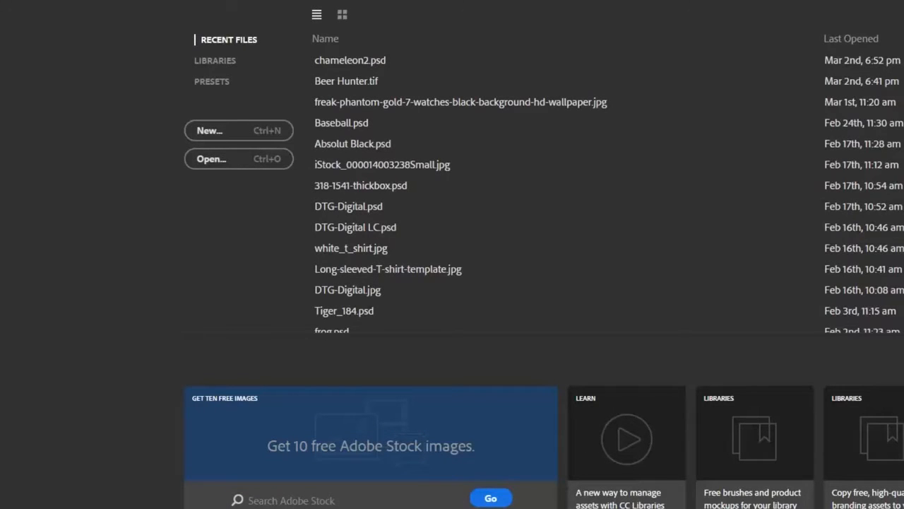
key("alt+f")
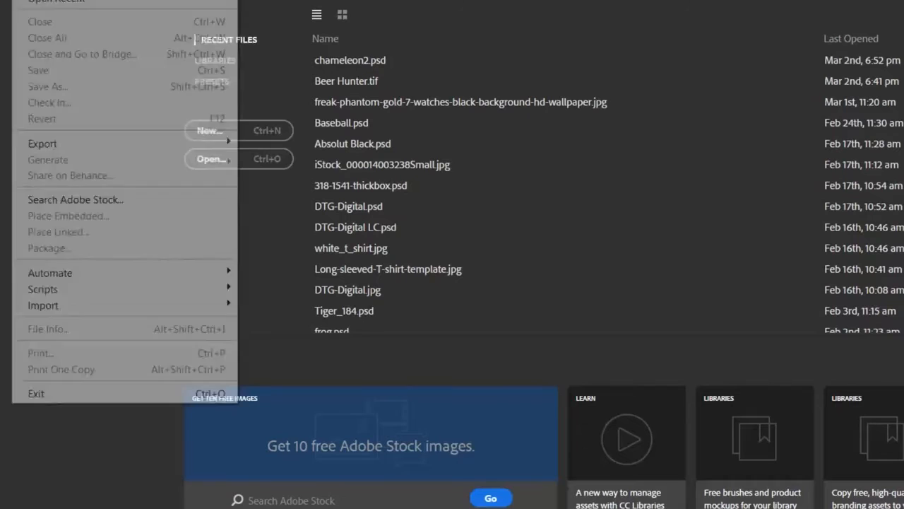
key("ctrl+n")
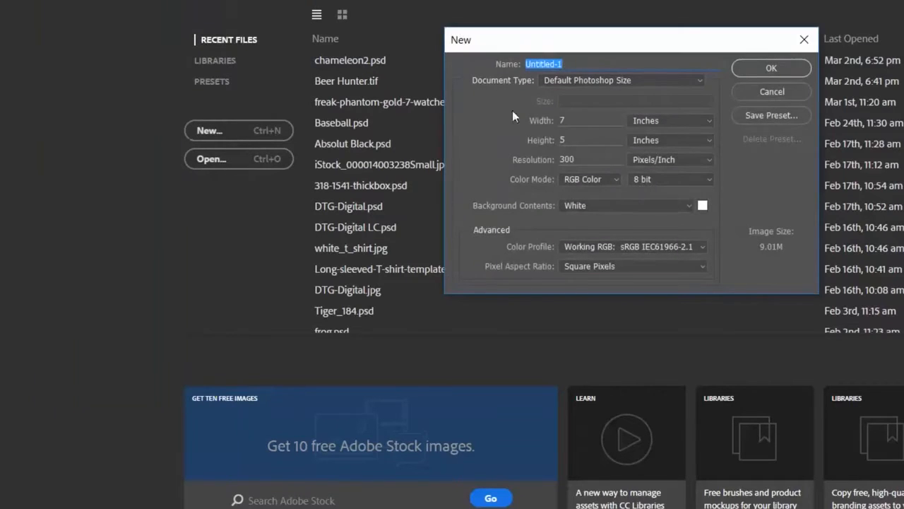
double_click(569, 118)
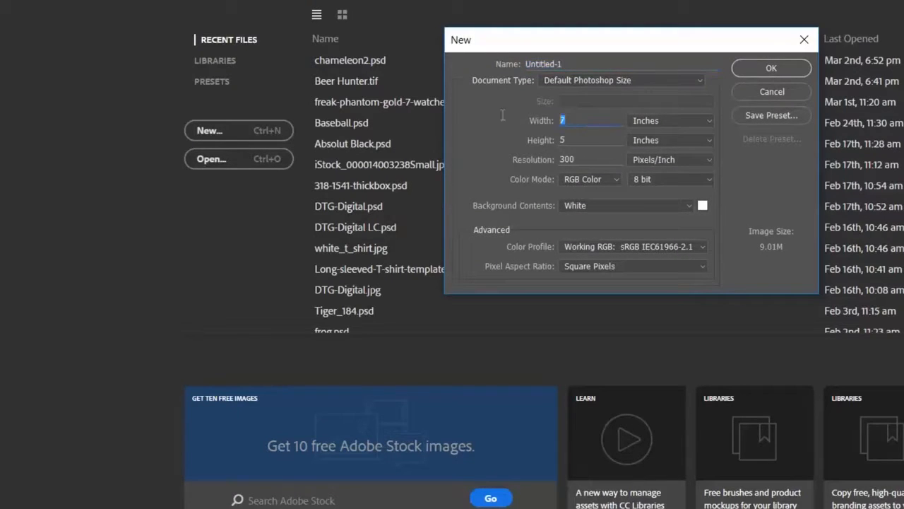
type("1")
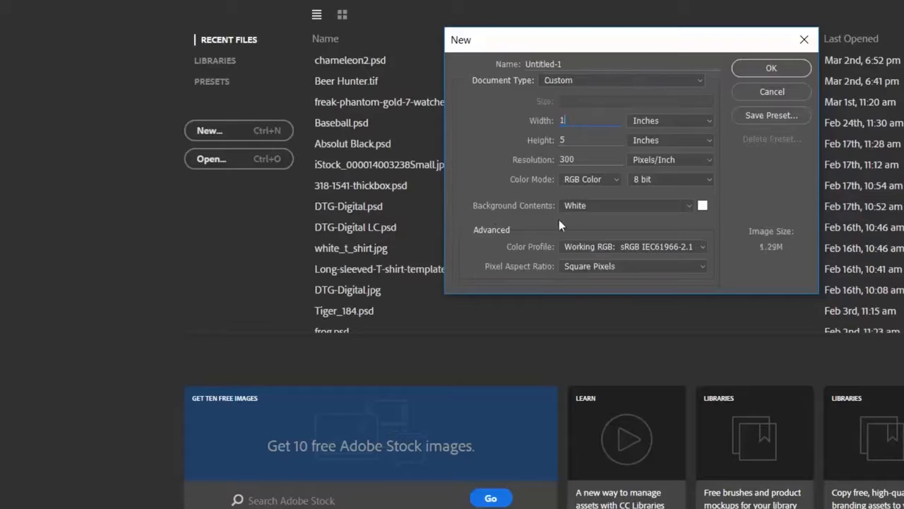
double_click(568, 139)
type("1")
left_click(624, 207)
left_click(611, 237)
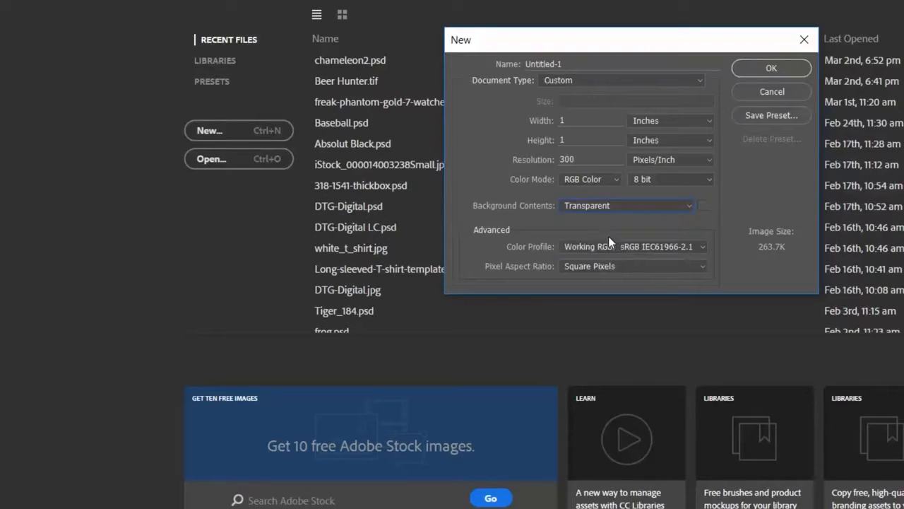
left_click(796, 67)
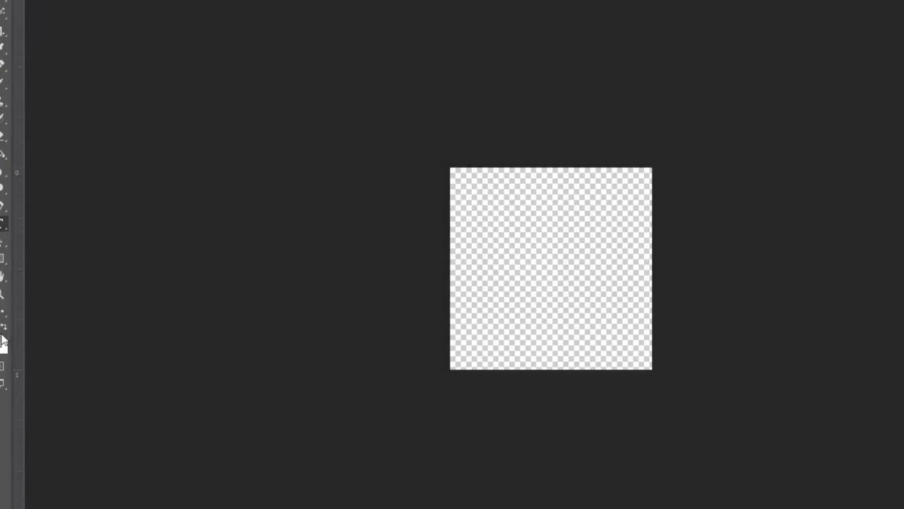
Step: Set the foreground color to pure bright red and fill the whole canvas with it using the Paint Bucket
left_click(1, 340)
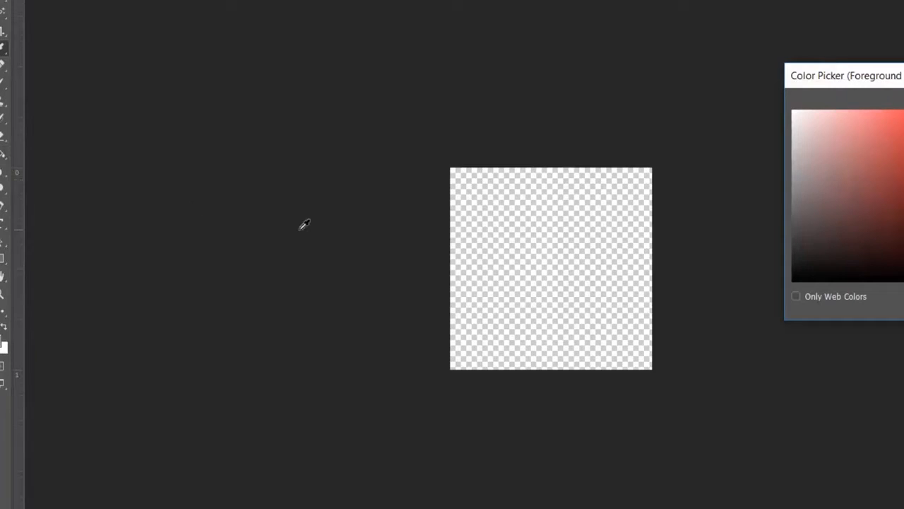
left_click_drag(903, 82, 880, 106)
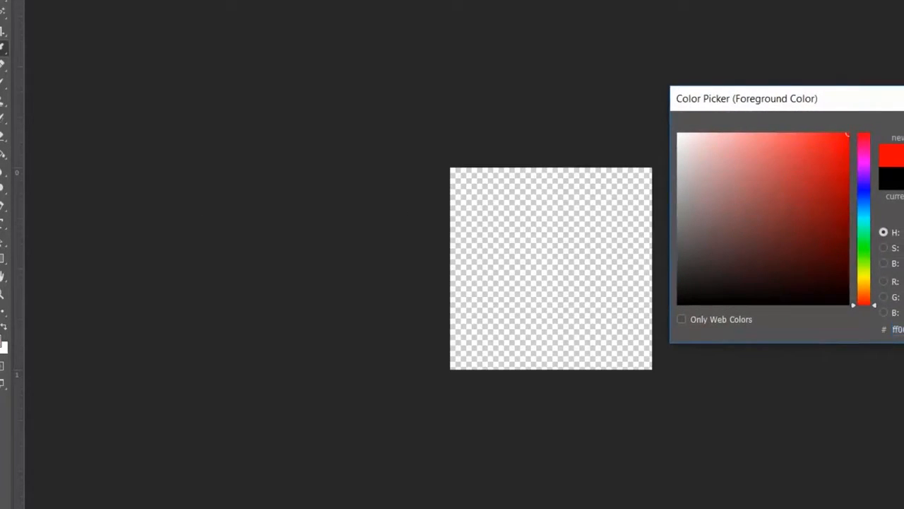
key("Return")
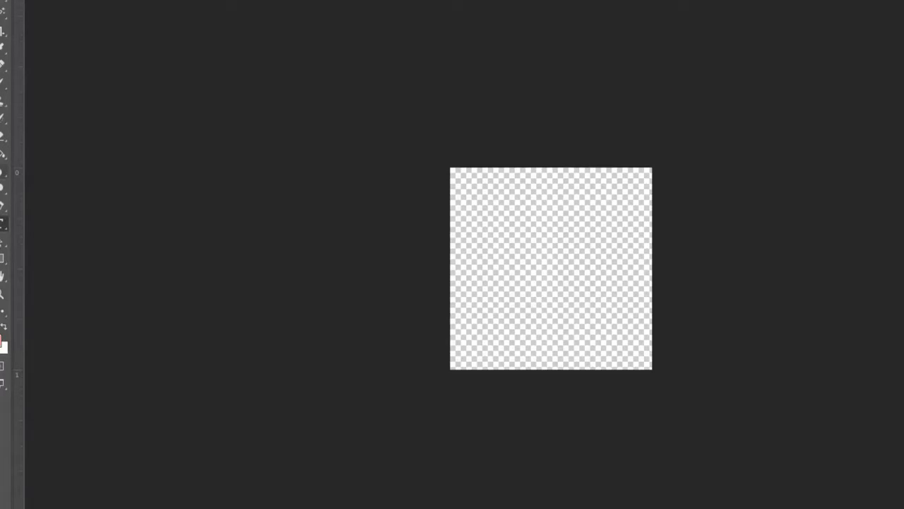
left_click(3, 154)
left_click(586, 287)
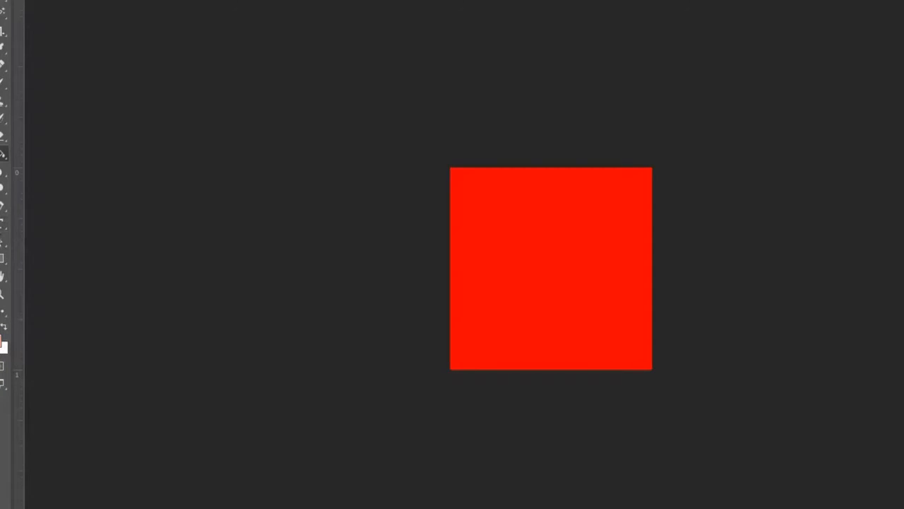
Step: Save the document as "1 Red Square" in Photoshop format in the Pictures folder and put away the Photoshop sign-in window
key("ctrl+s")
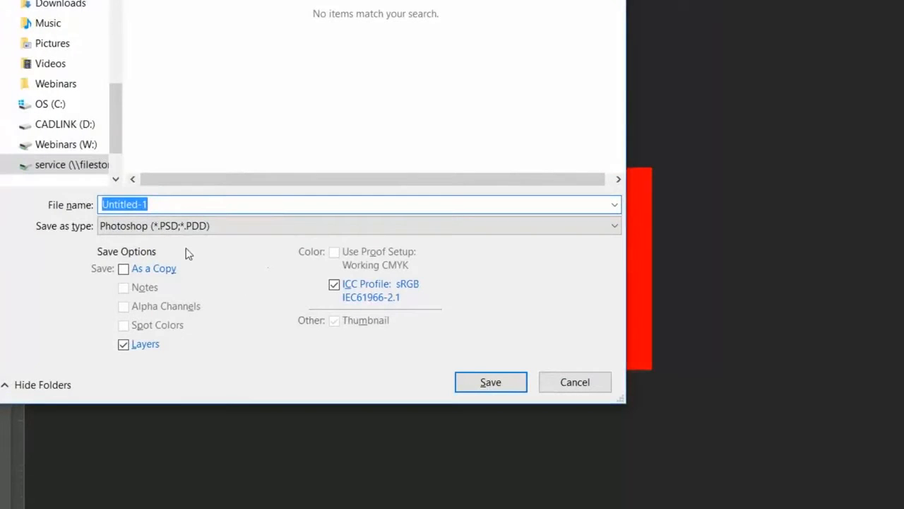
type("Red")
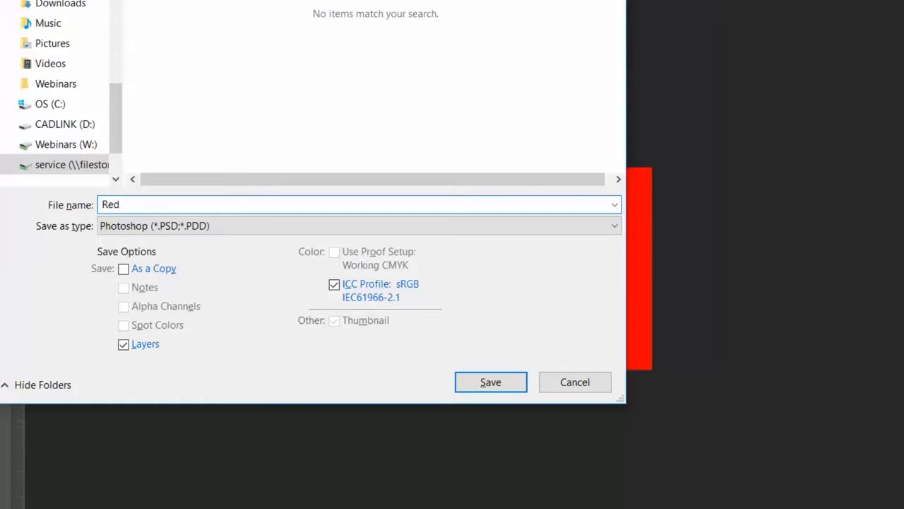
type(" Sq")
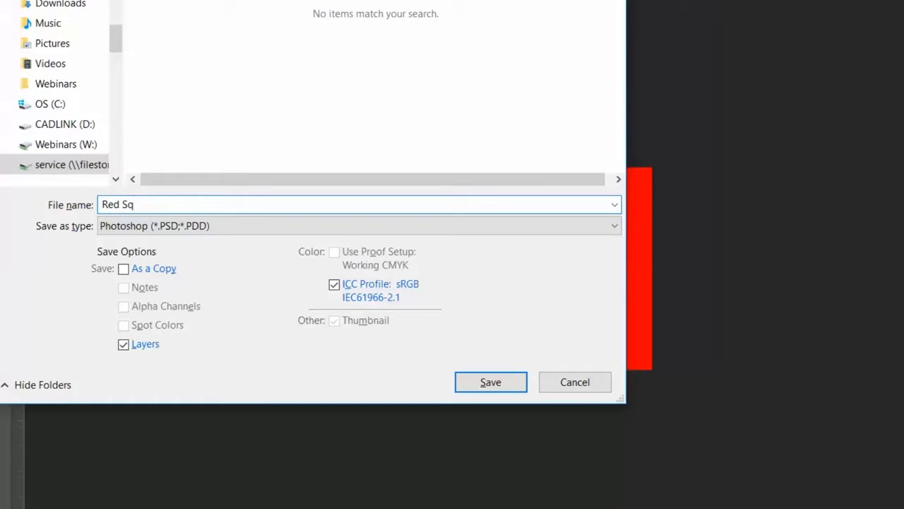
type("uare")
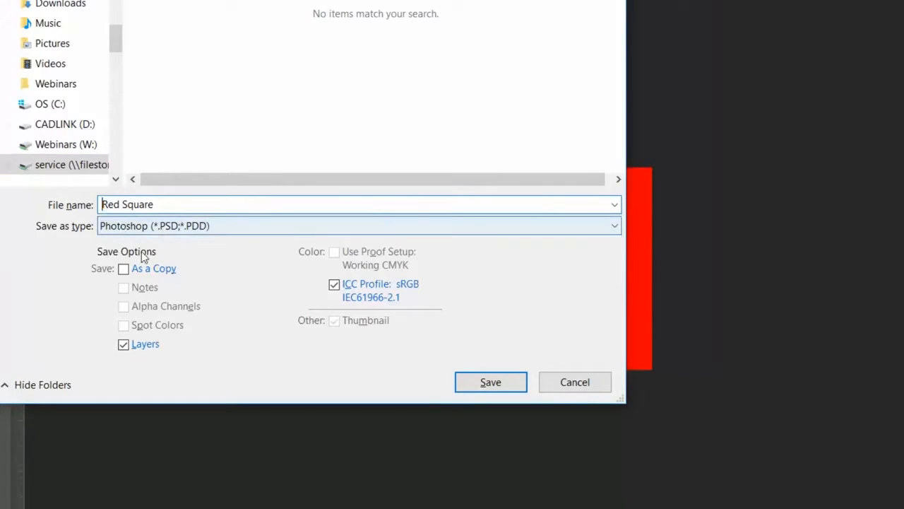
key("Home")
type("1")
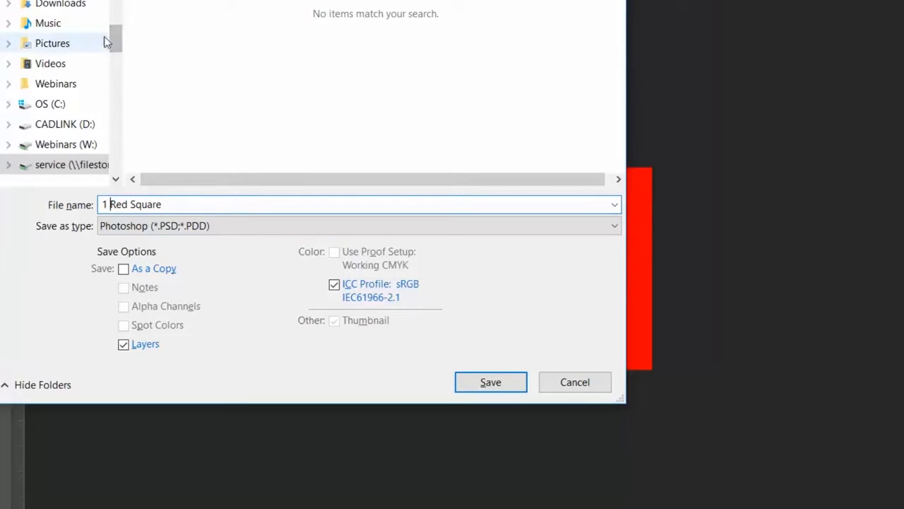
left_click(81, 43)
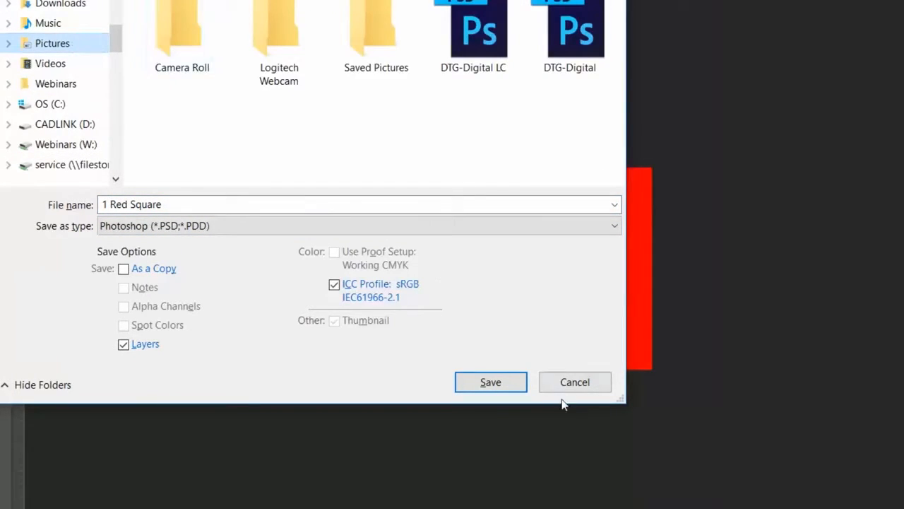
left_click(511, 384)
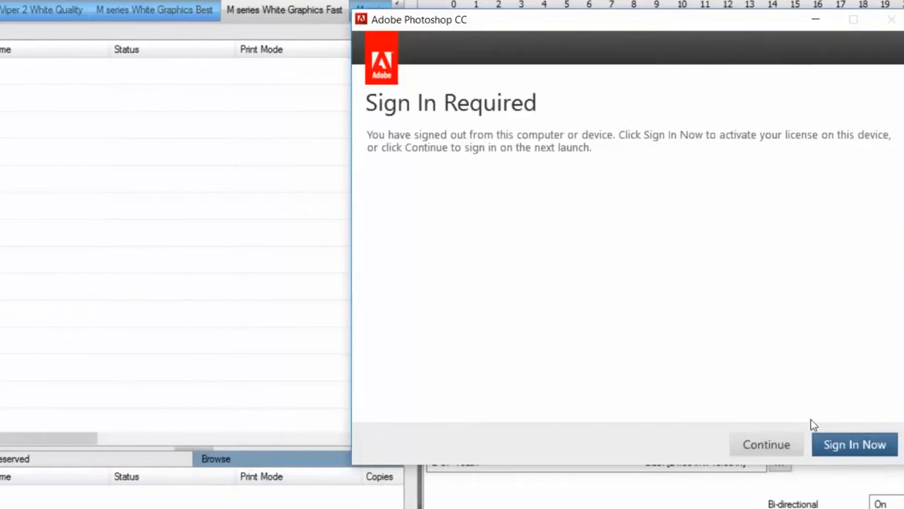
left_click(785, 442)
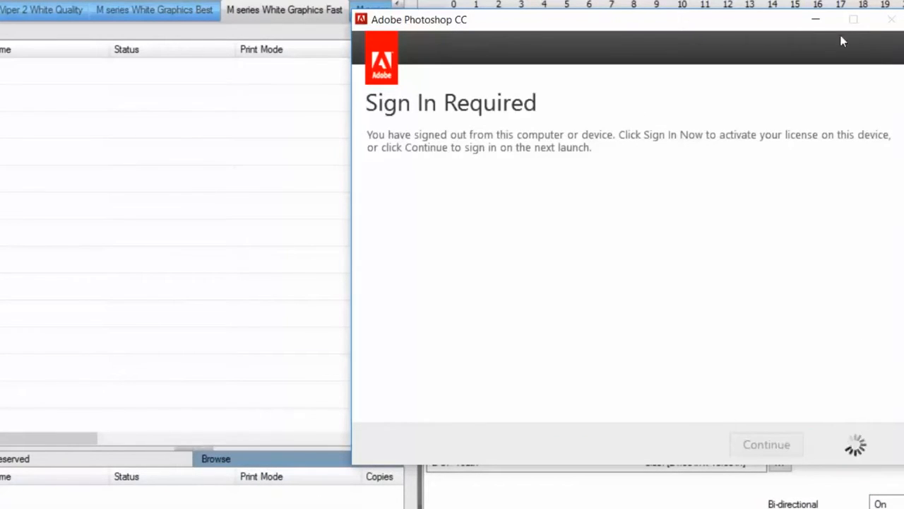
left_click(818, 24)
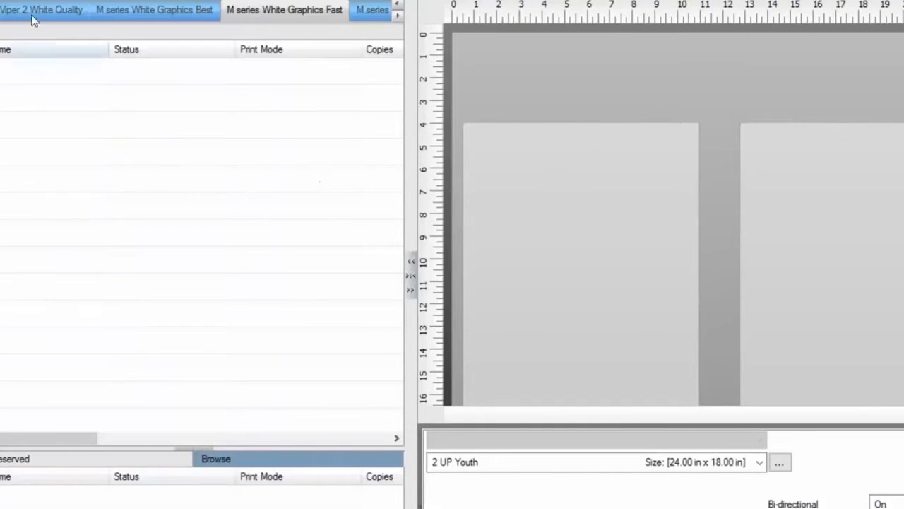
Step: Add the 1 Red Square file from the Pictures folder to the M series White Graphics Fast queue
key("ctrl+o")
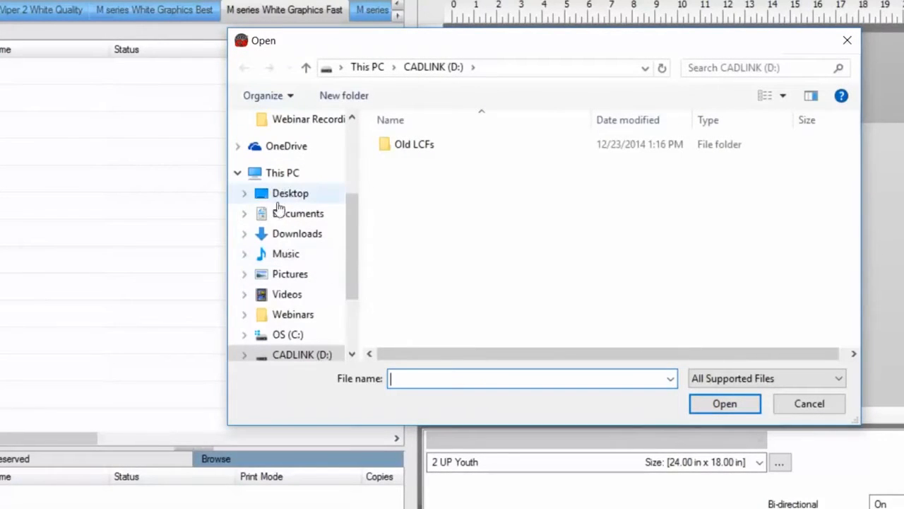
left_click(286, 276)
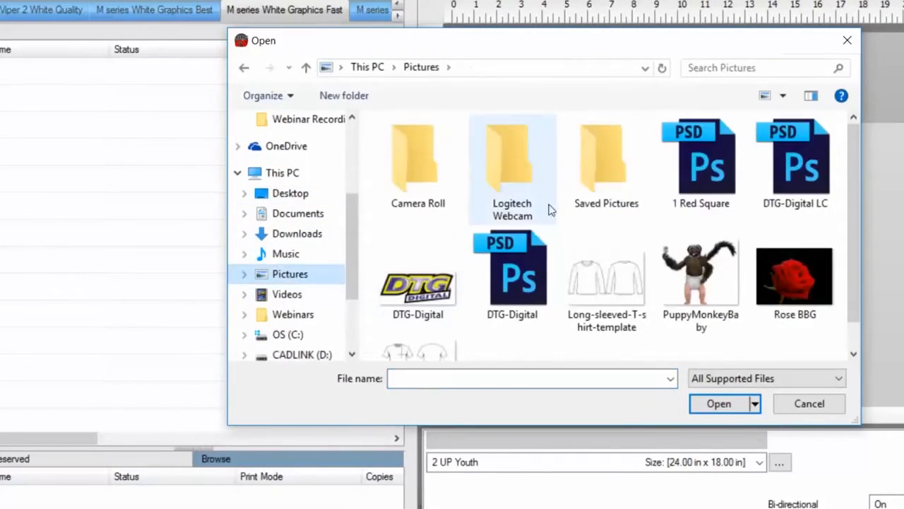
left_click(727, 163)
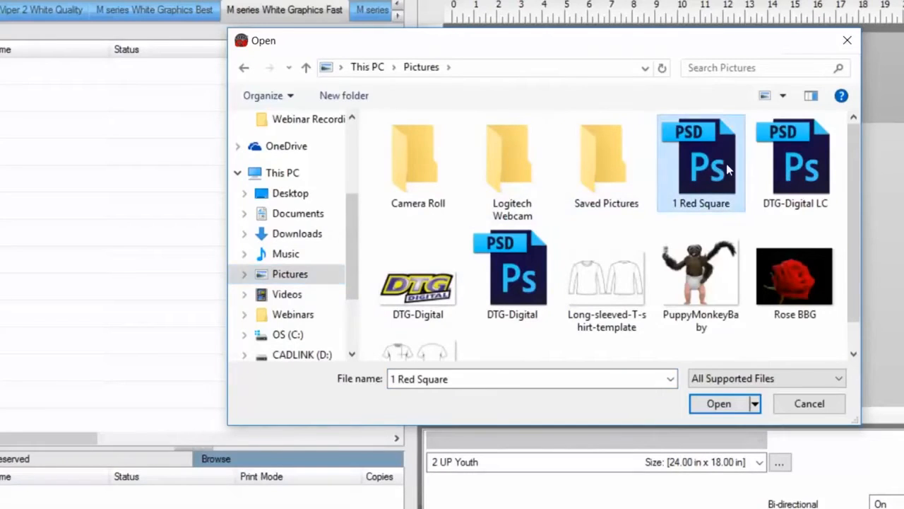
left_click(715, 409)
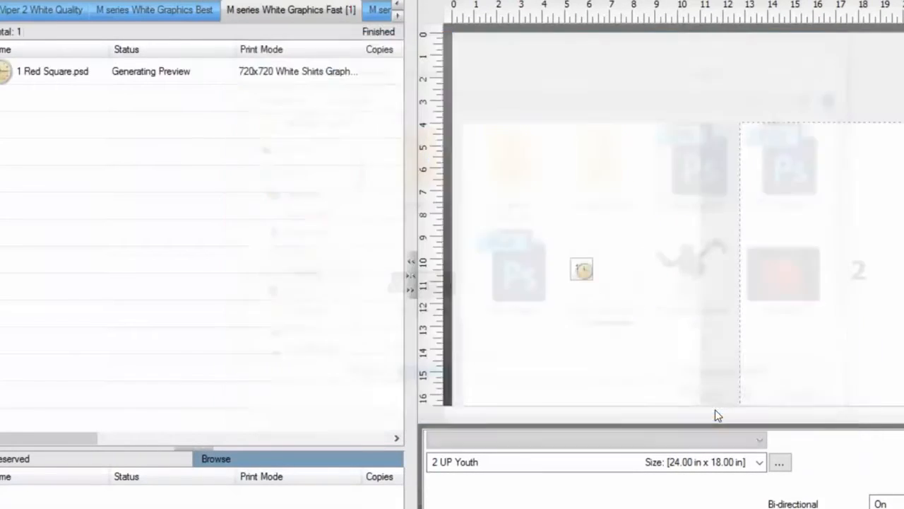
Step: Move the red square to the first slot's upper-left corner, setting its vertical position to 4 in and horizontal position to 0.5 in
left_click_drag(579, 269, 473, 133)
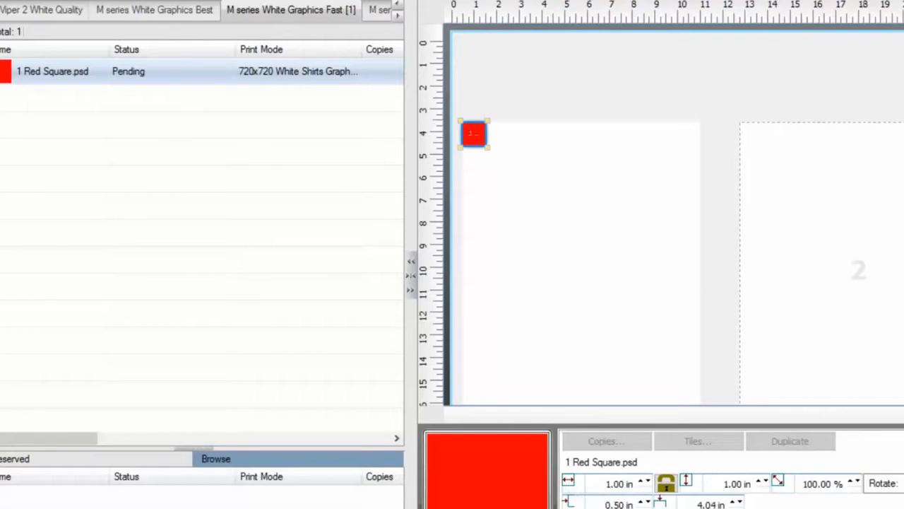
left_click(698, 504)
type("4")
key("Return")
double_click(615, 504)
key("BackSpace")
type(".5")
key("Tab")
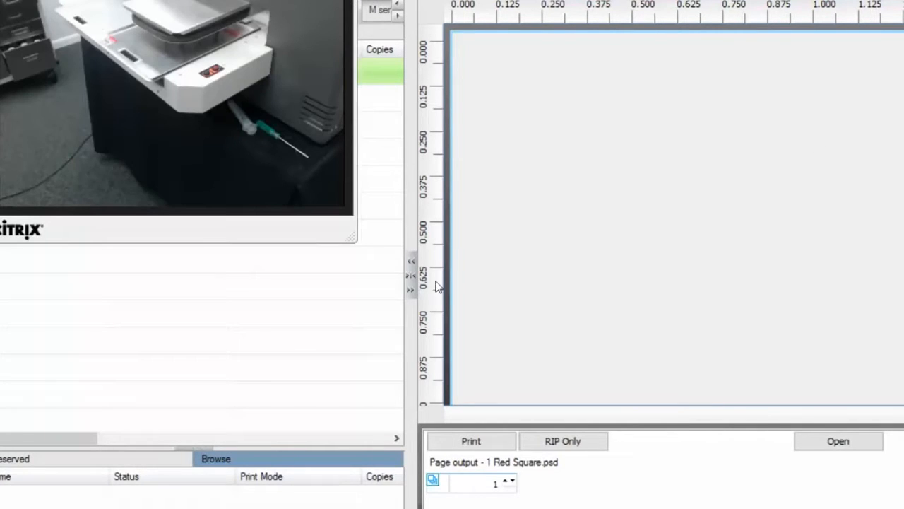
Step: Enlarge the camera window that shows the printer's platen
left_click_drag(351, 239, 898, 506)
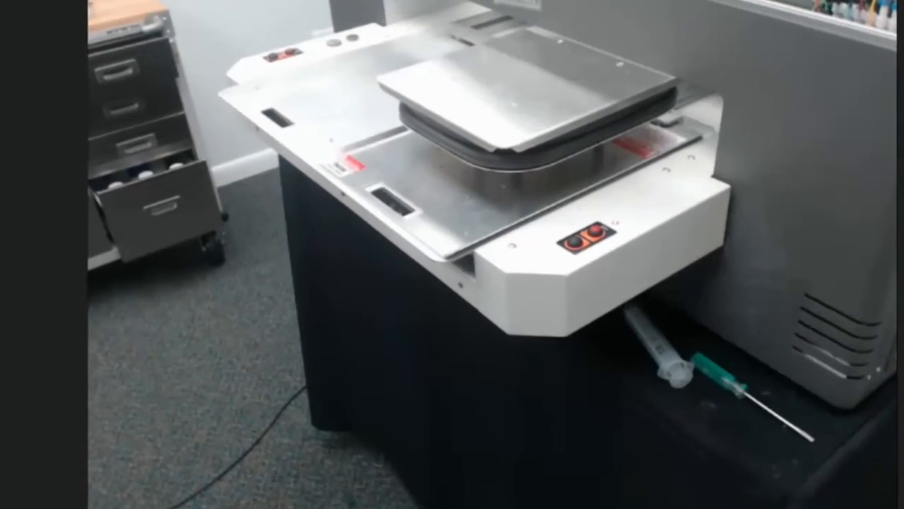